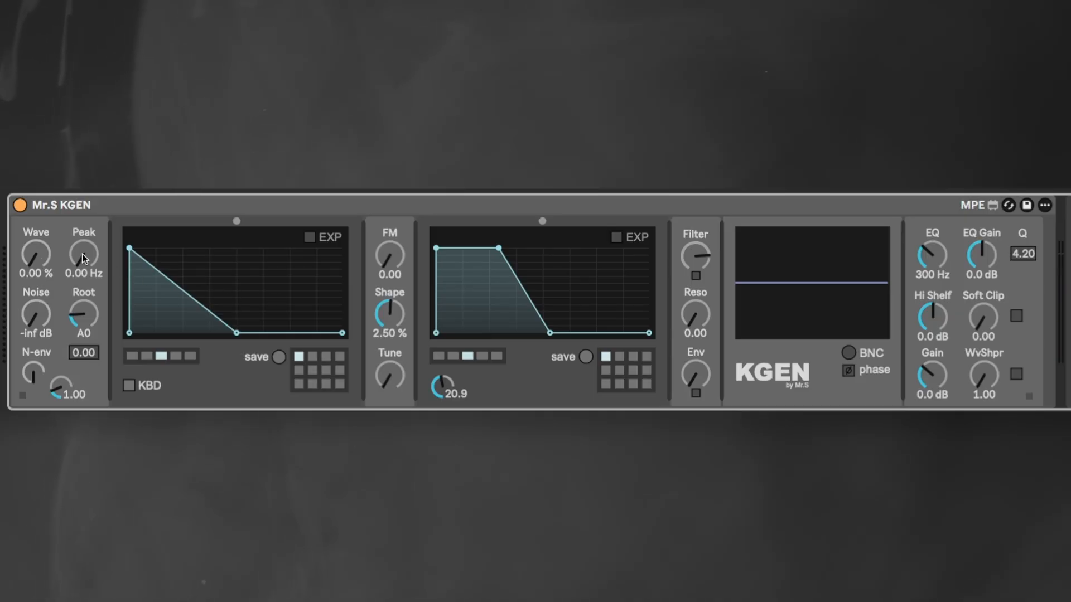
Set Peak to 72.8 Hz and bend the pitch envelope's decay downward with an added breakpoint
drag(84, 255, 83, 214)
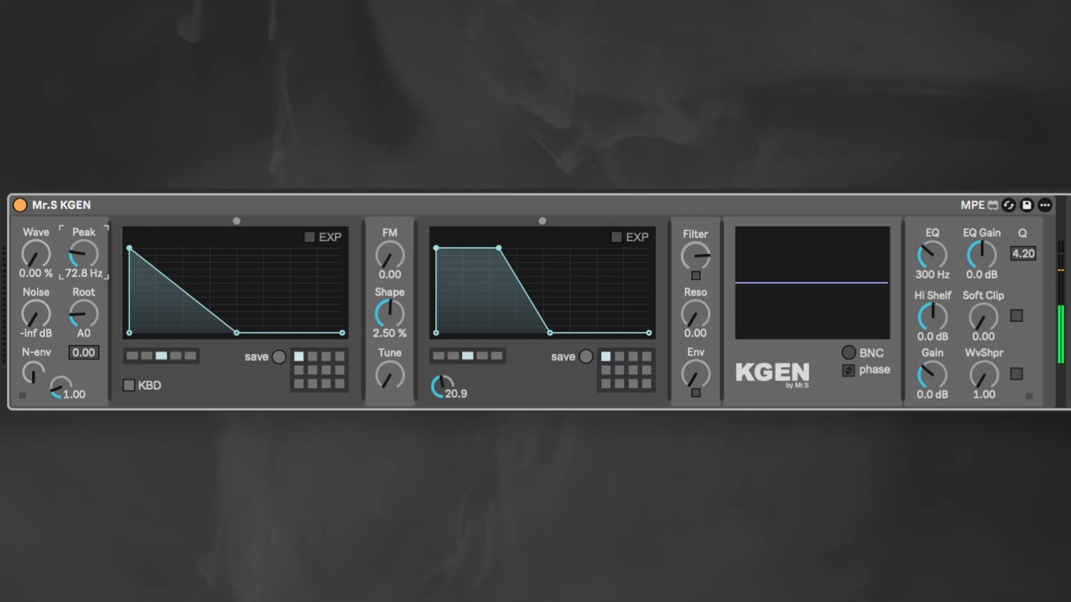
click(180, 290)
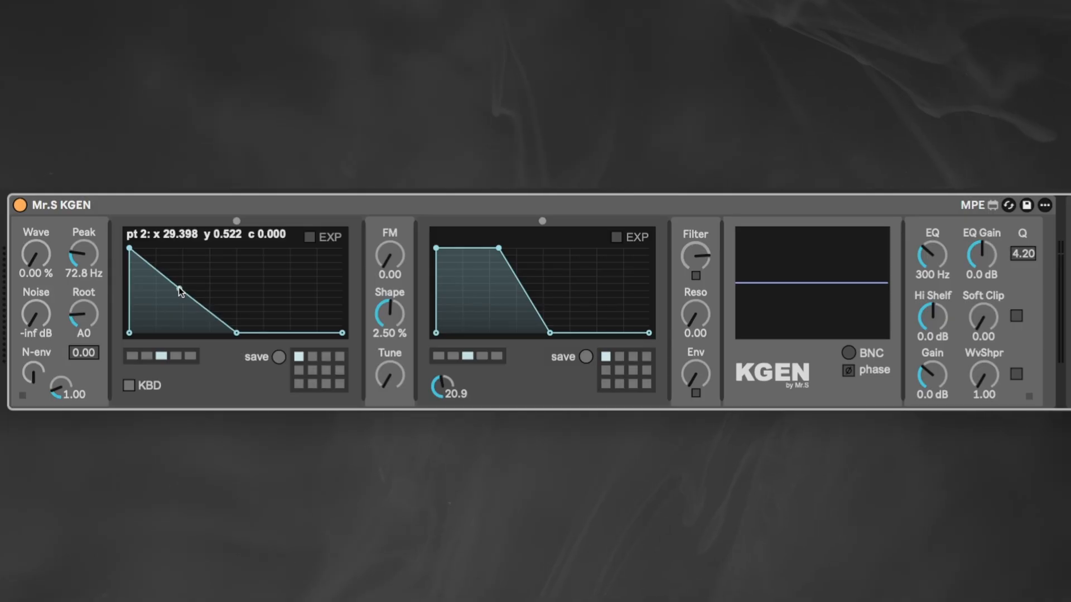
drag(179, 289, 164, 311)
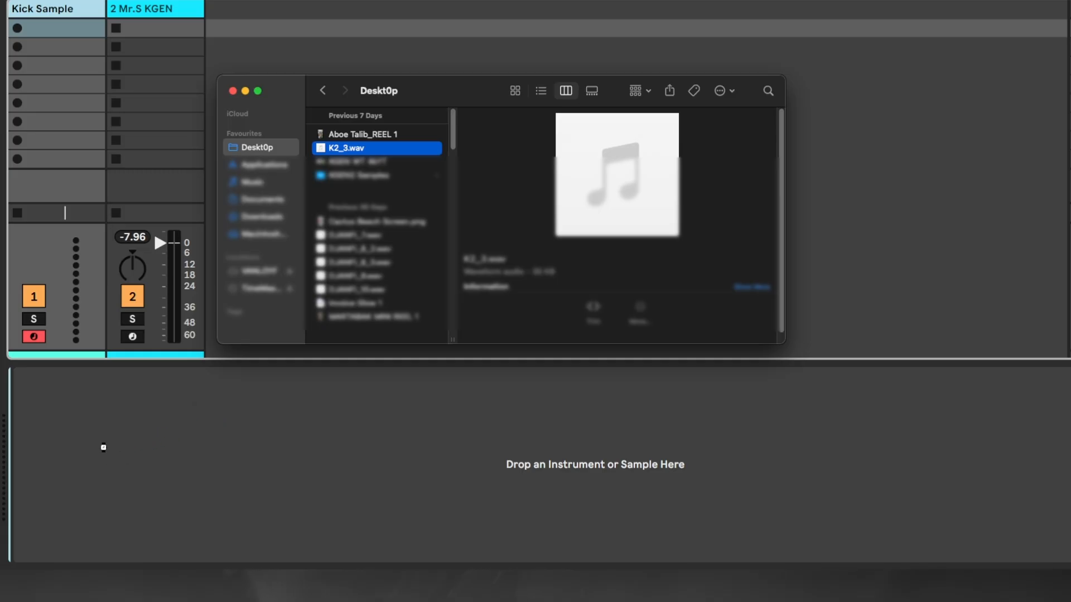
Load K2_3.wav onto the Kick Sample track and set the sampler to 1-Shot playback
drag(104, 447, 104, 447)
click(107, 462)
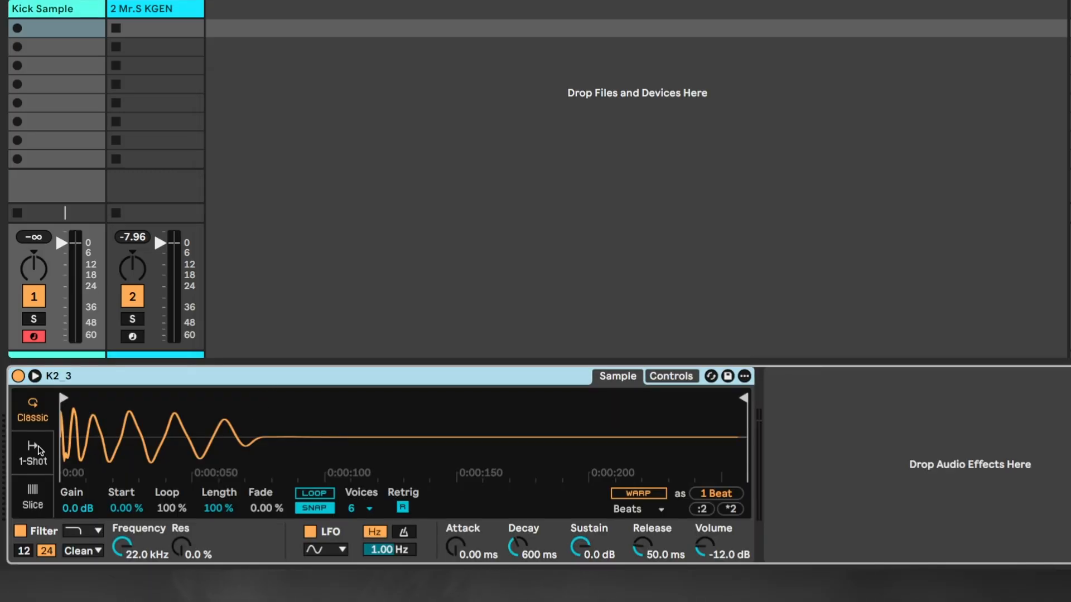
click(34, 451)
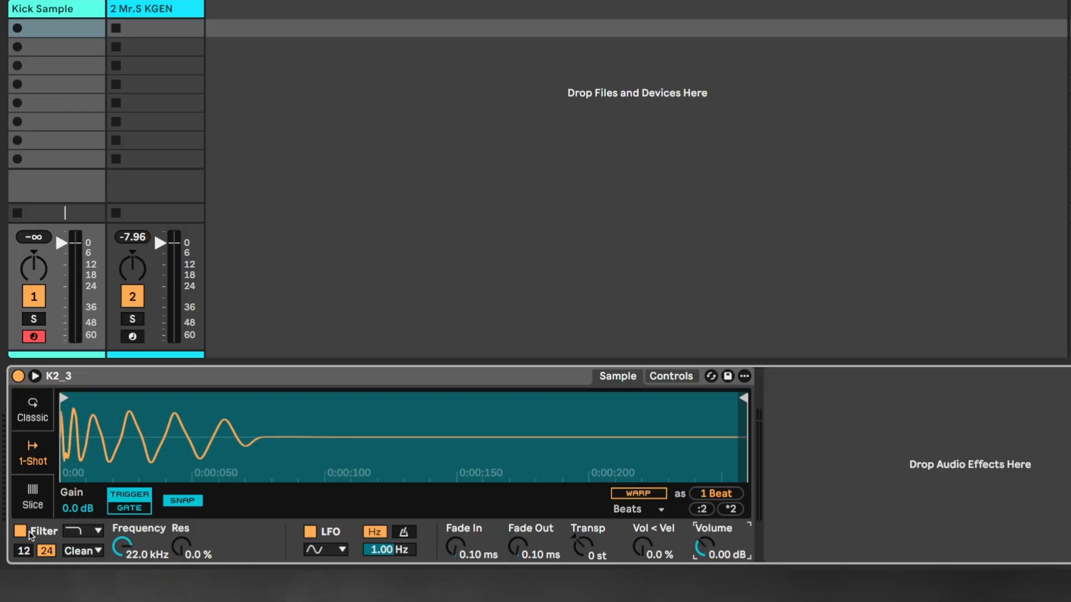
Audition the kick sample and shorten it to its first few cycles to remove the tail
key(a)
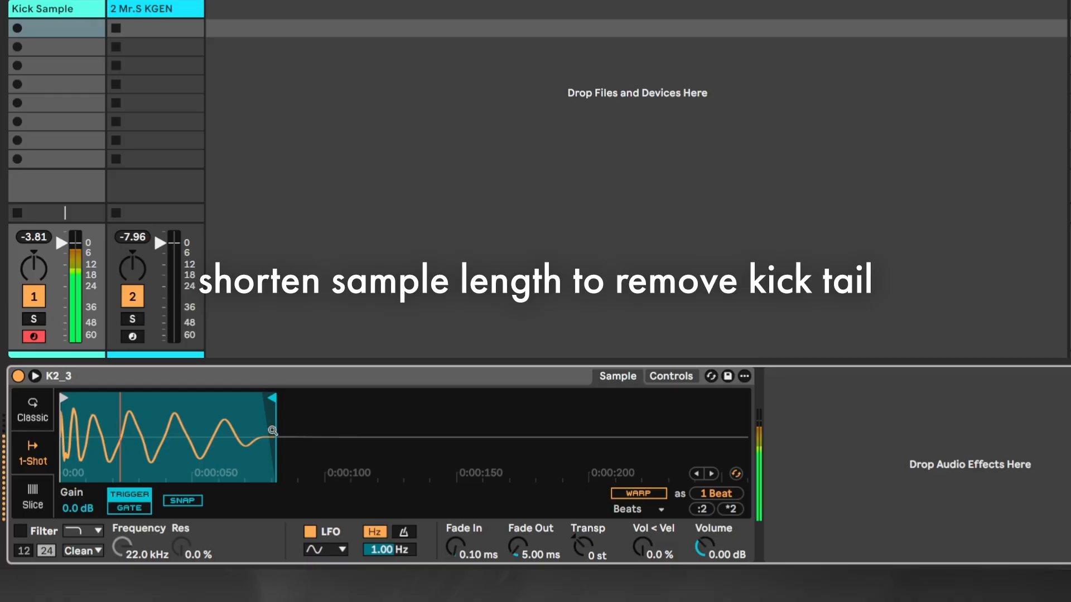
mouse_move(271, 400)
mouse_down()
mouse_move(140, 414)
mouse_move(101, 402)
mouse_up()
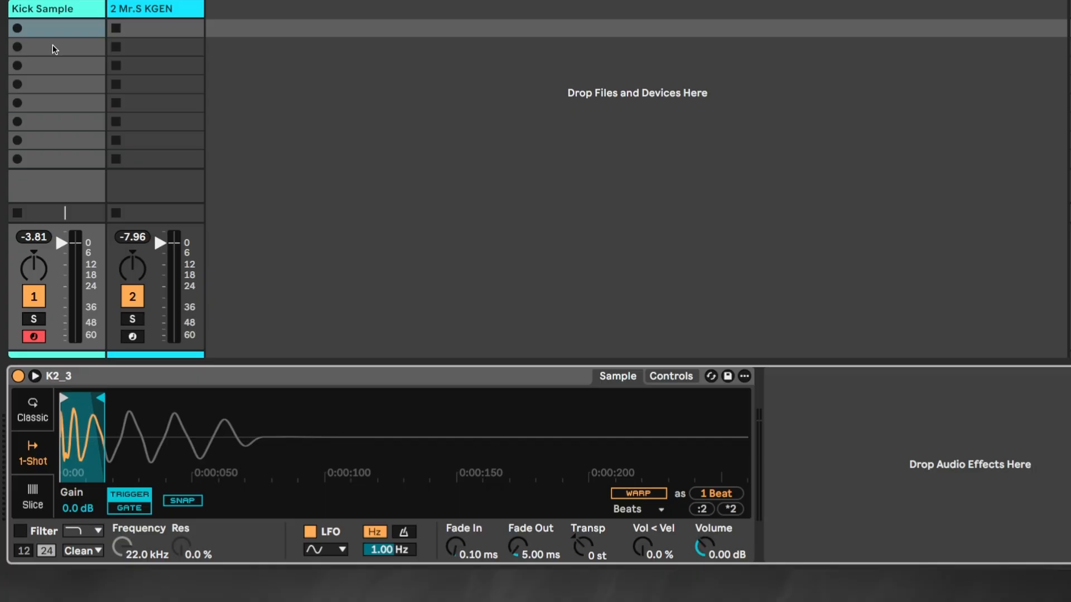
Create a one-bar MIDI clip with a C3 note on beat 1 in the Kick Sample track and copy it to Mr.S KGEN
double_click(52, 46)
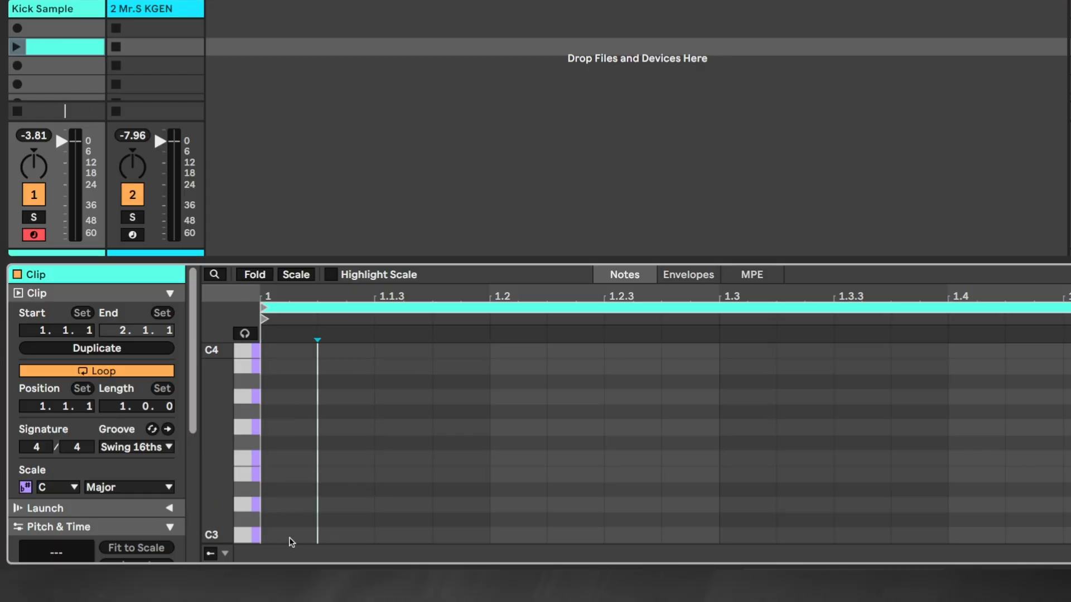
double_click(292, 535)
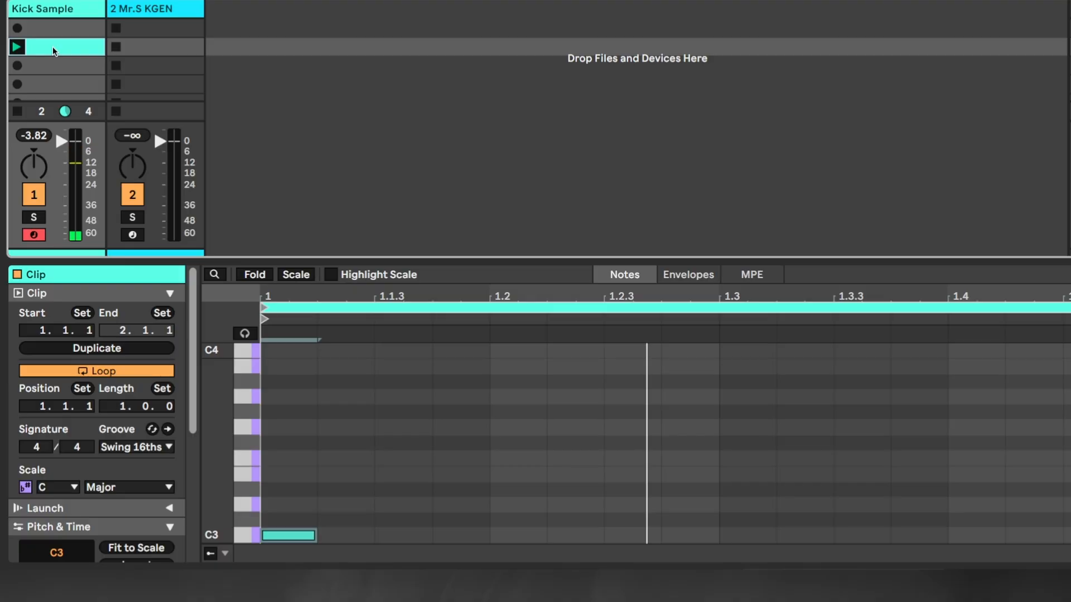
drag(78, 49, 137, 47)
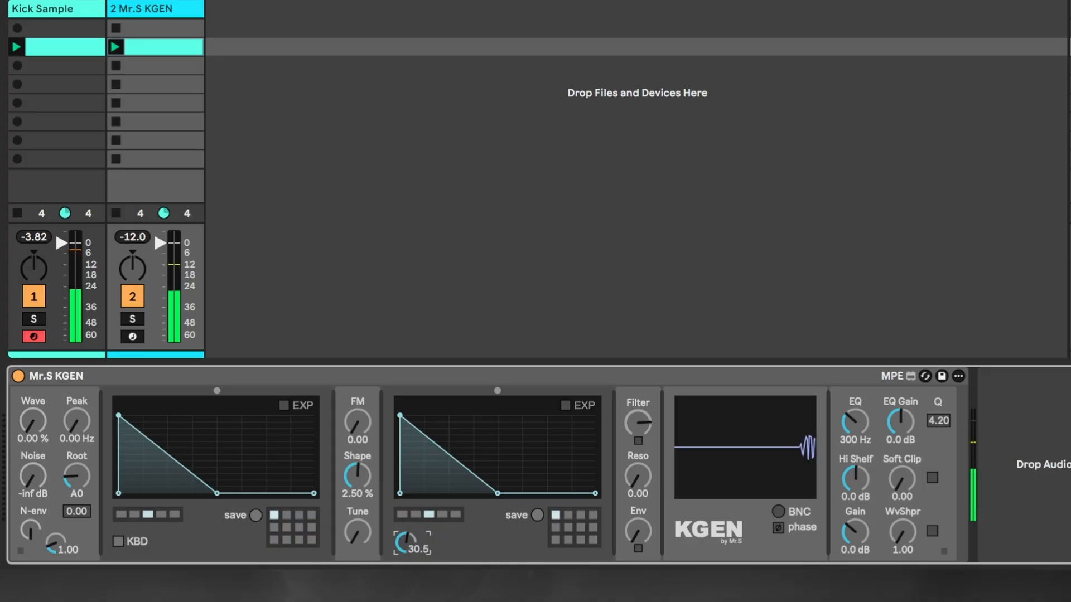
Set KGEN's amp envelope time to 20.9 and reshape the envelope with a full-level hold before the decay
drag(406, 542, 406, 545)
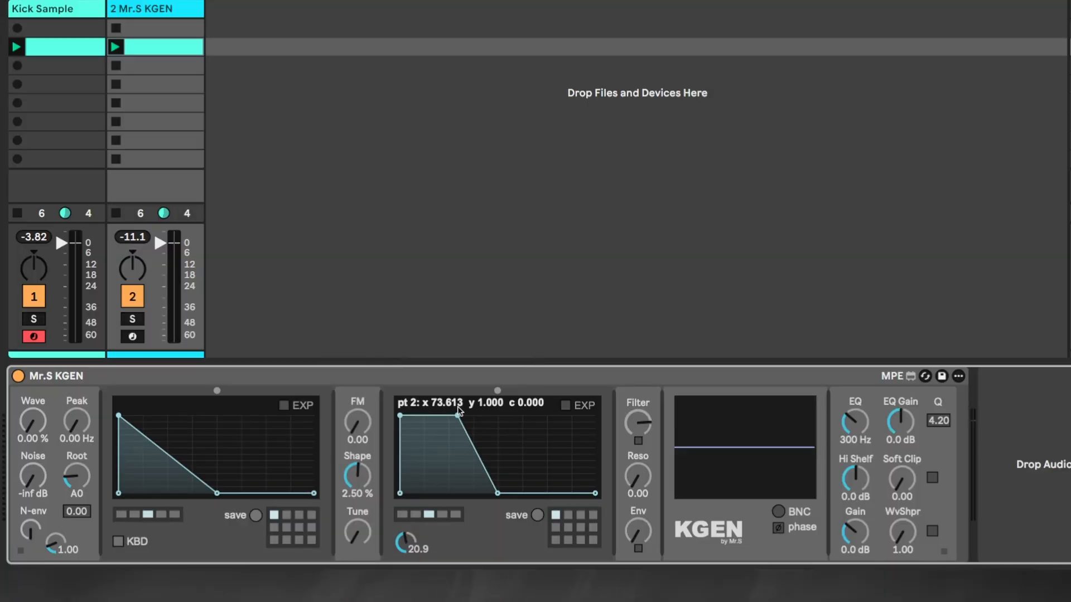
drag(454, 477, 477, 492)
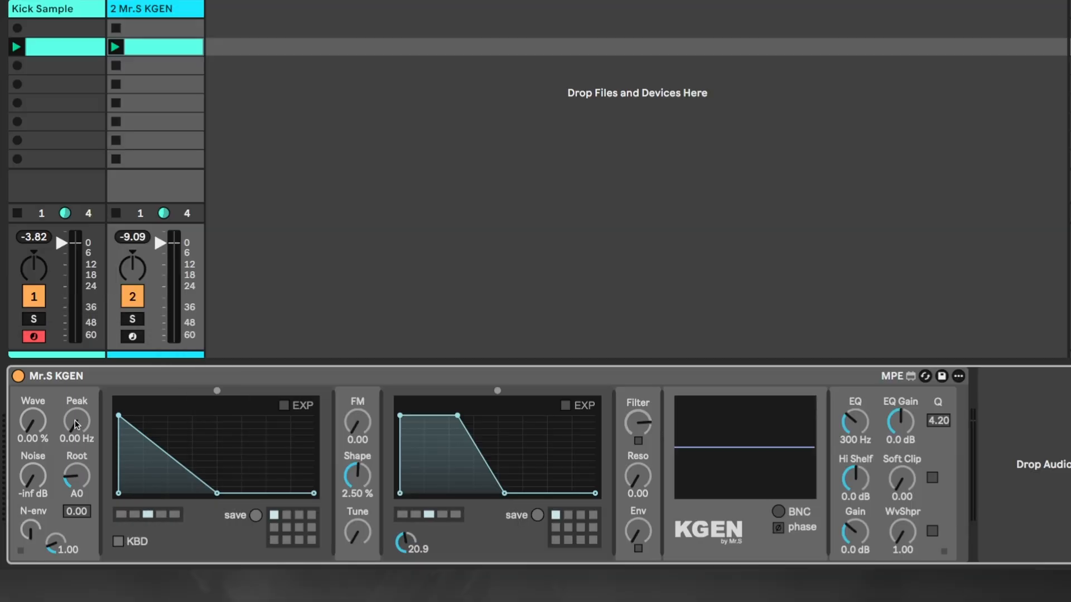
Raise KGEN's Peak to 72.8 Hz and add a low breakpoint to the pitch envelope for a faster initial drop
drag(75, 419, 74, 396)
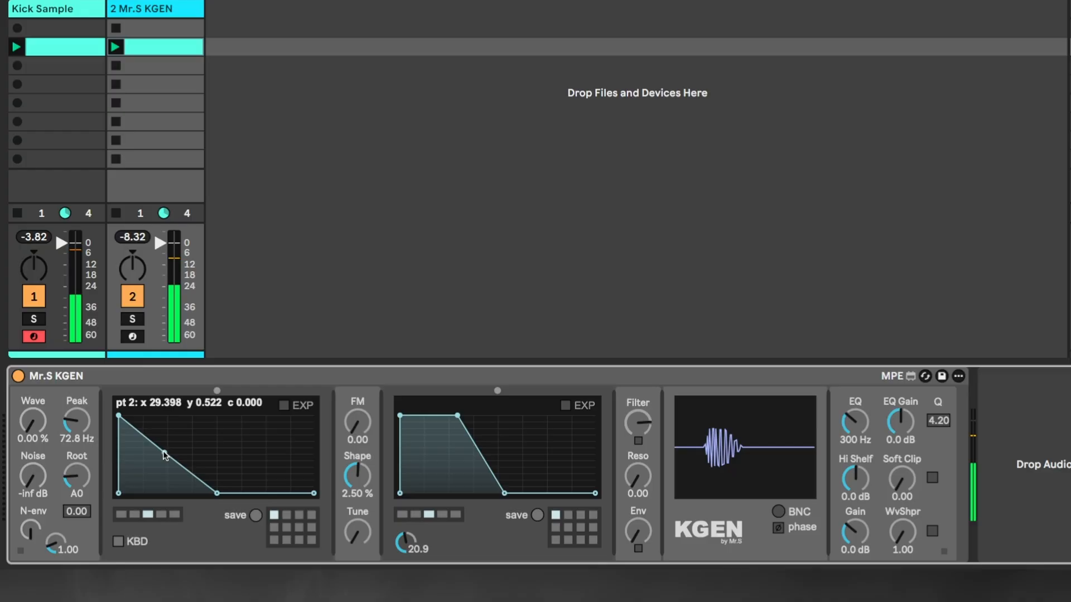
drag(162, 455, 146, 478)
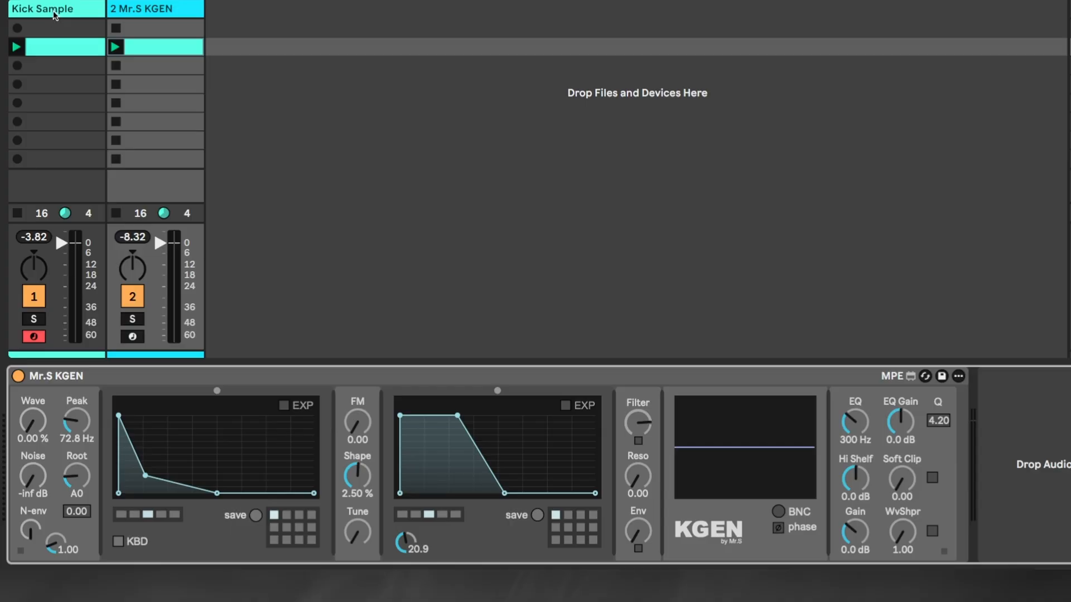
Group the Kick Sample and Mr.S KGEN tracks and add a Spectrum analyzer to the group
click(42, 8)
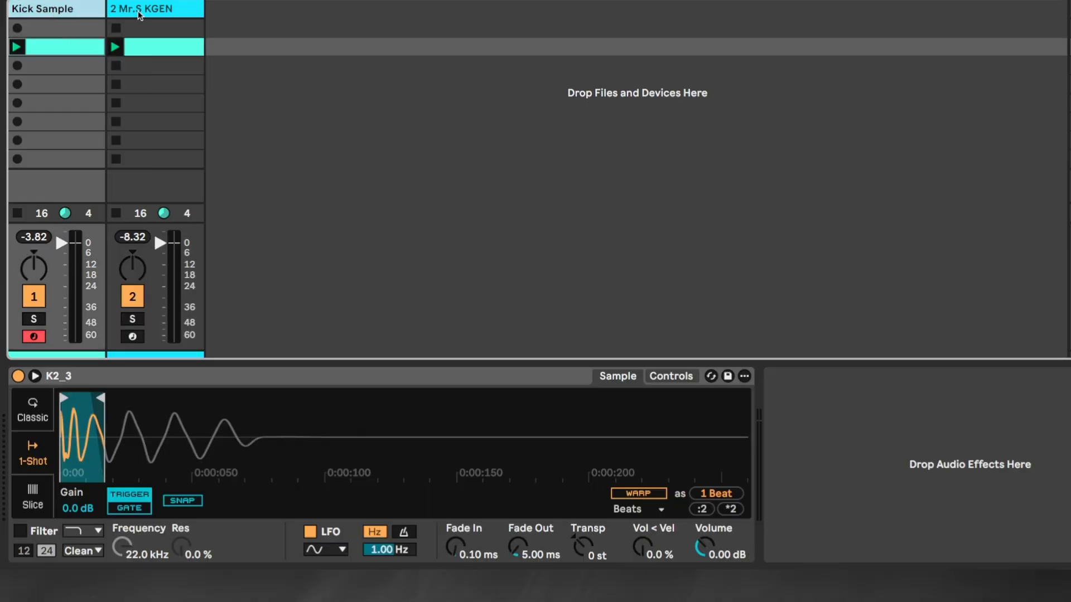
shift+click(146, 10)
right_click(146, 10)
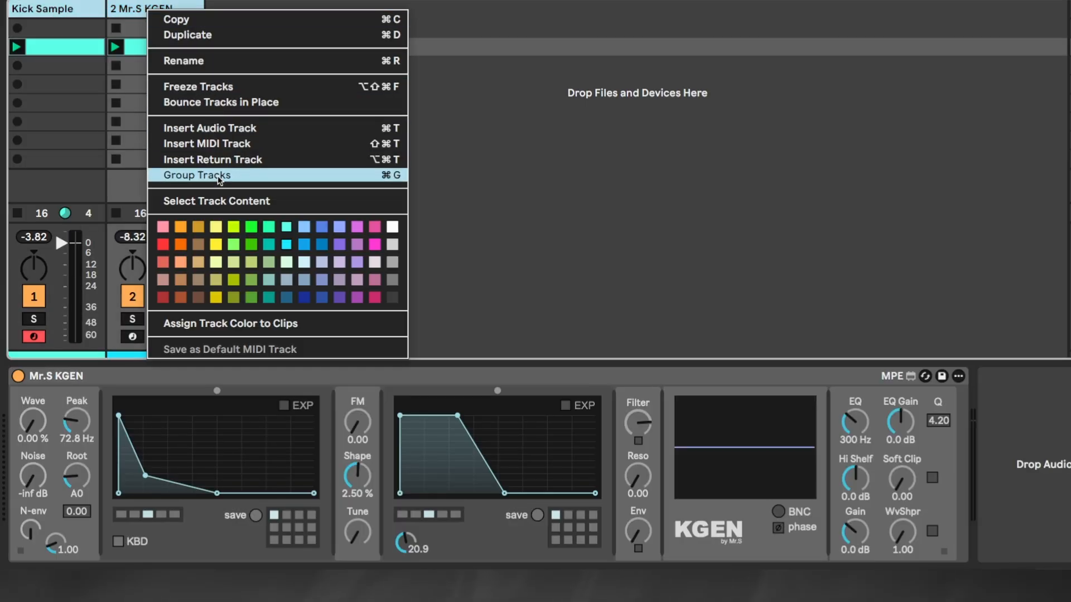
click(218, 176)
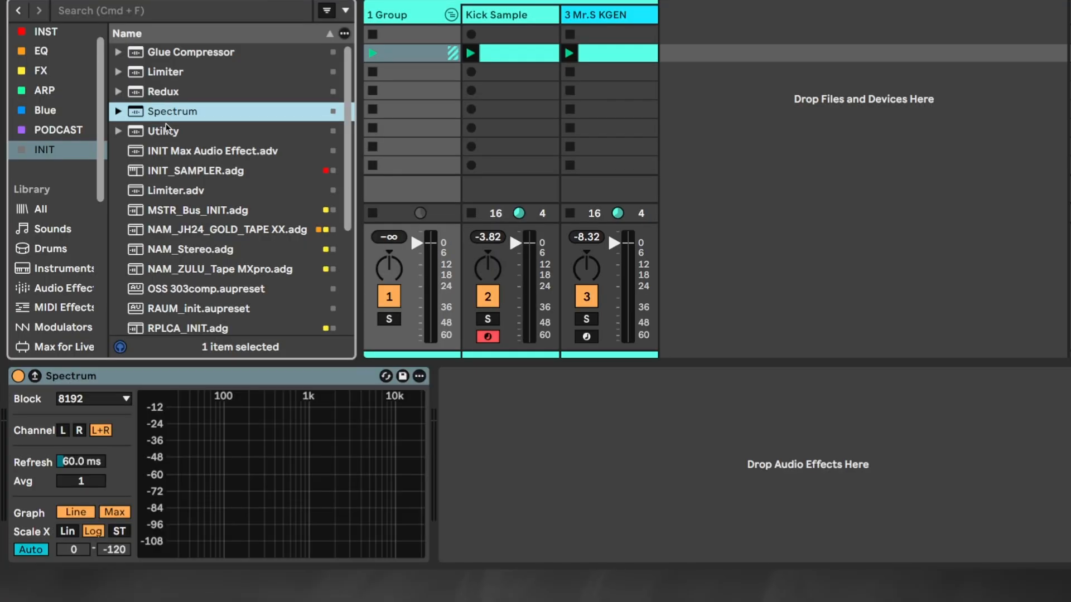
click(35, 378)
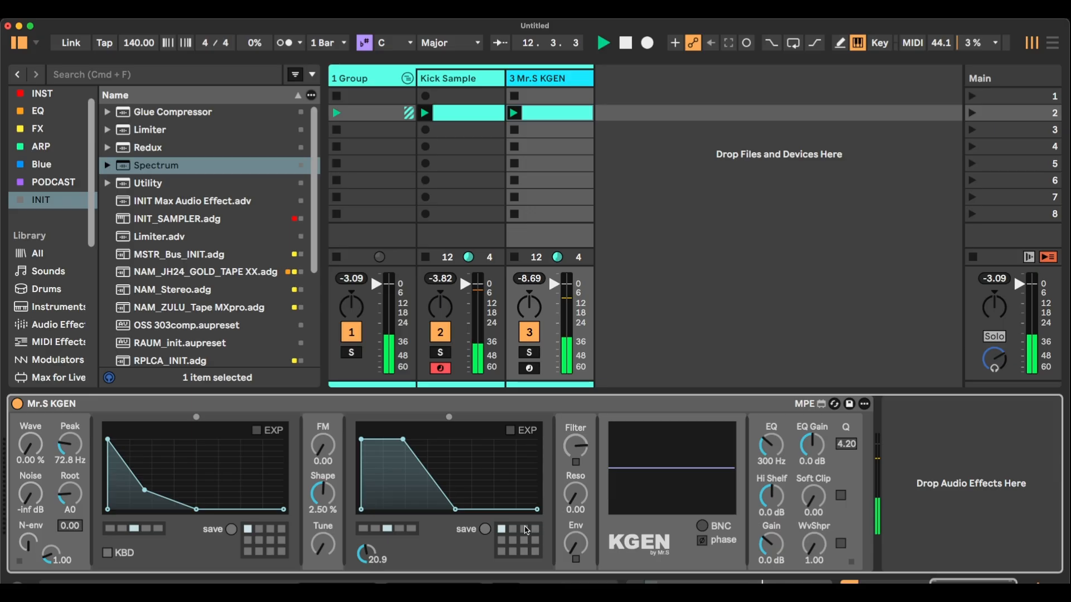
Give KGEN's amp envelope a shorter hold and curved decay, and add noise at -24 dB shaped by the noise envelope
drag(437, 485, 381, 440)
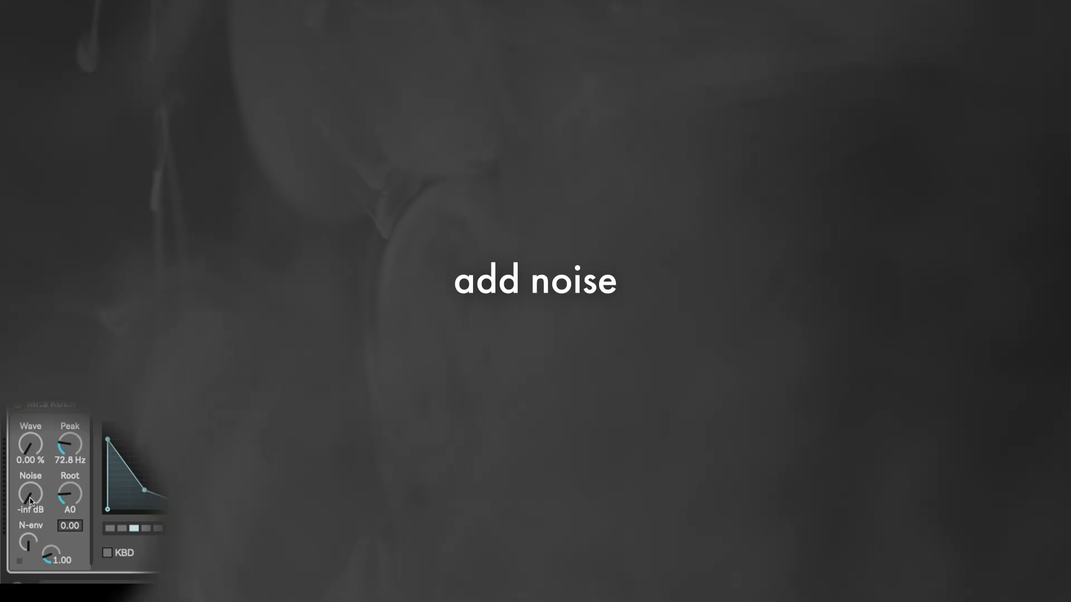
drag(31, 500, 30, 493)
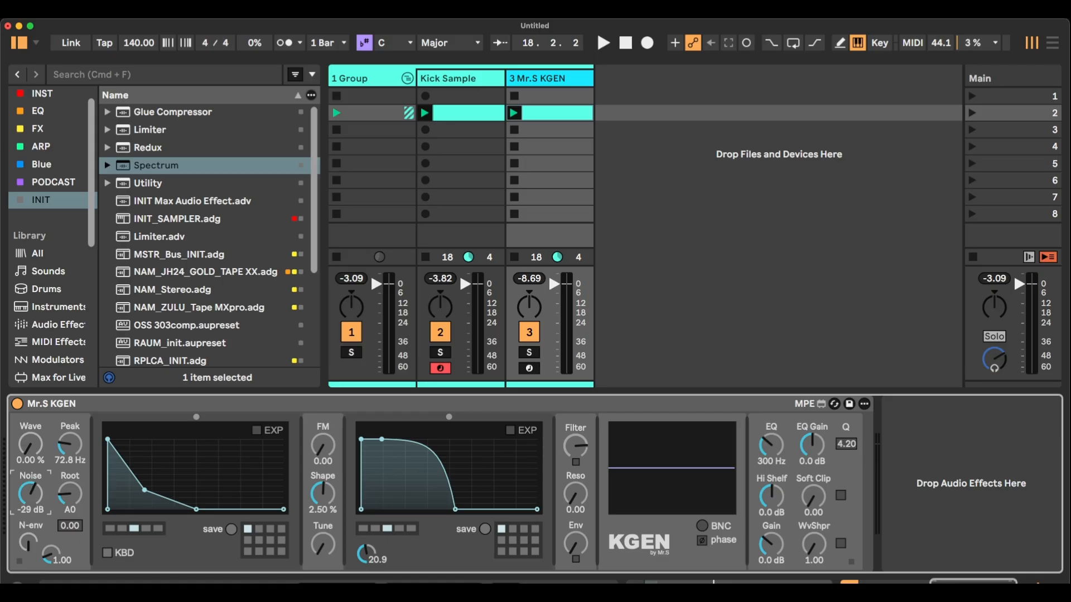
key(space)
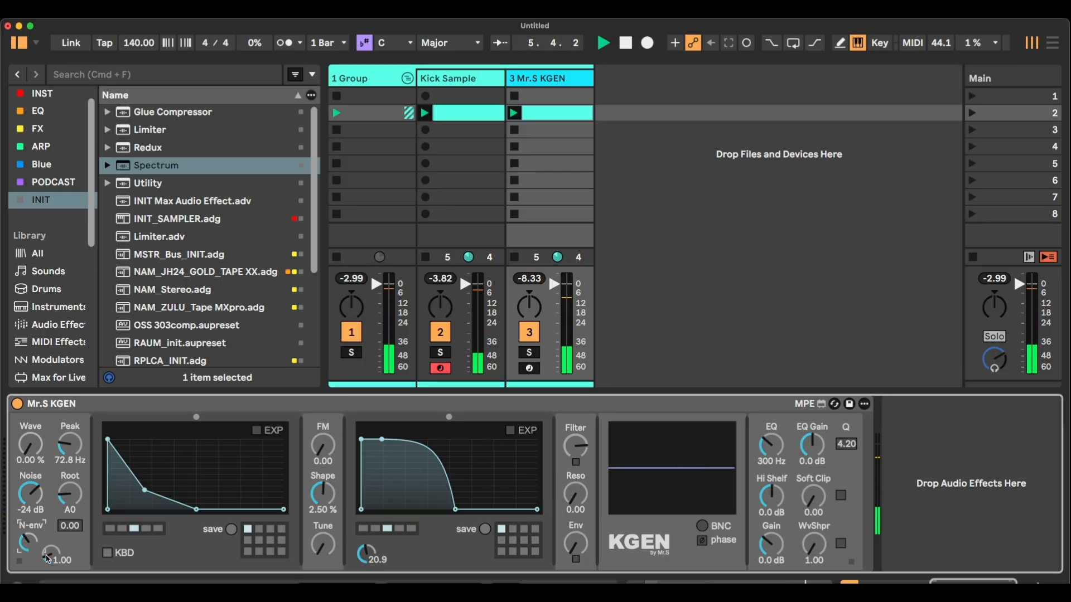
drag(48, 559, 48, 580)
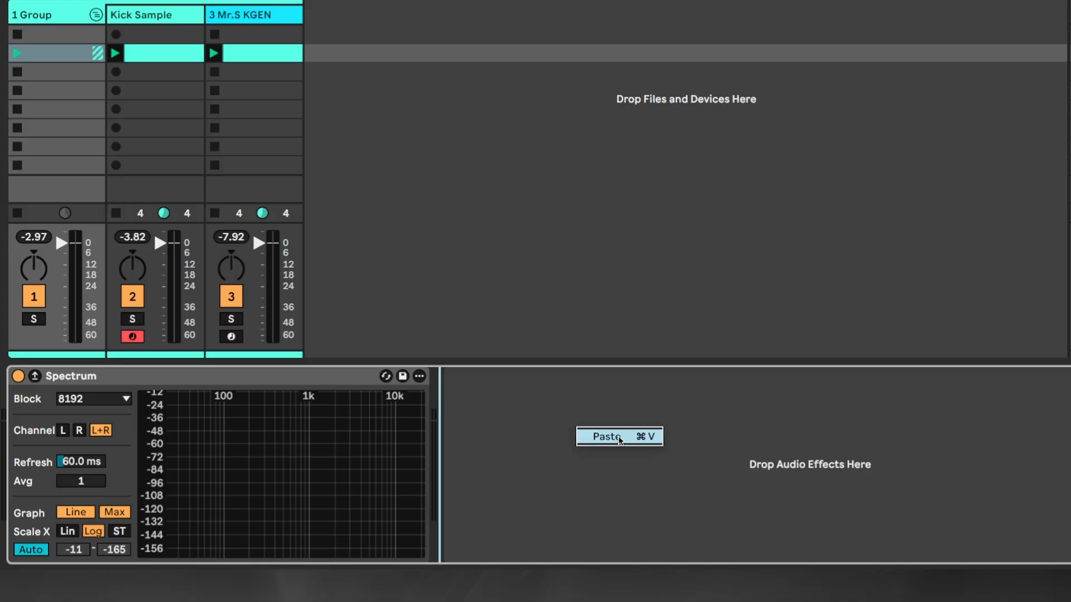
Add Saturator INIT, Glue Compressor and Drum Buss to the group, and enable them one by one during playback
click(620, 441)
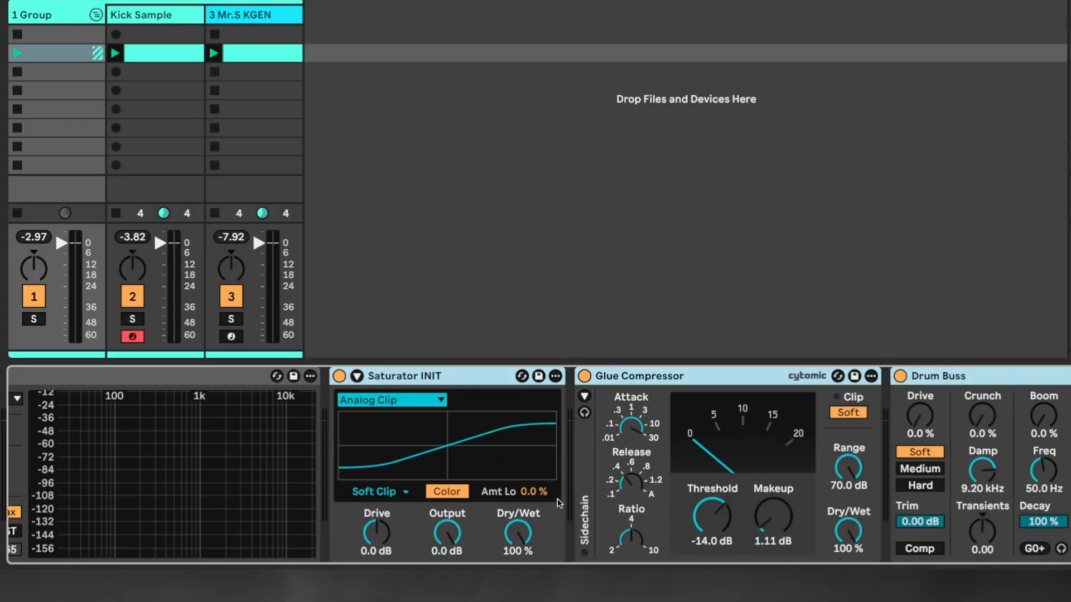
click(236, 377)
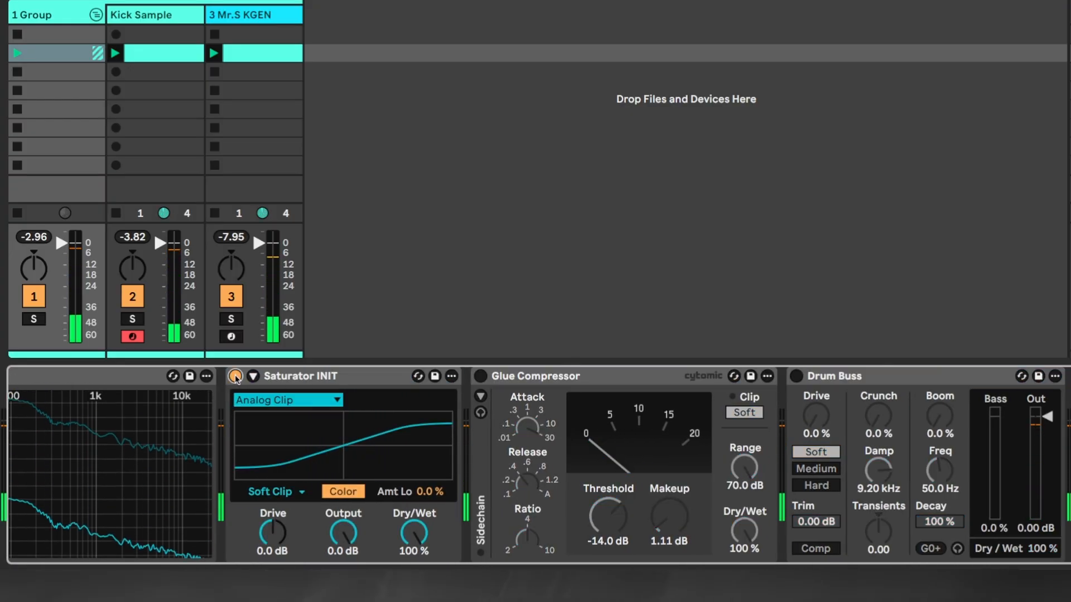
click(480, 376)
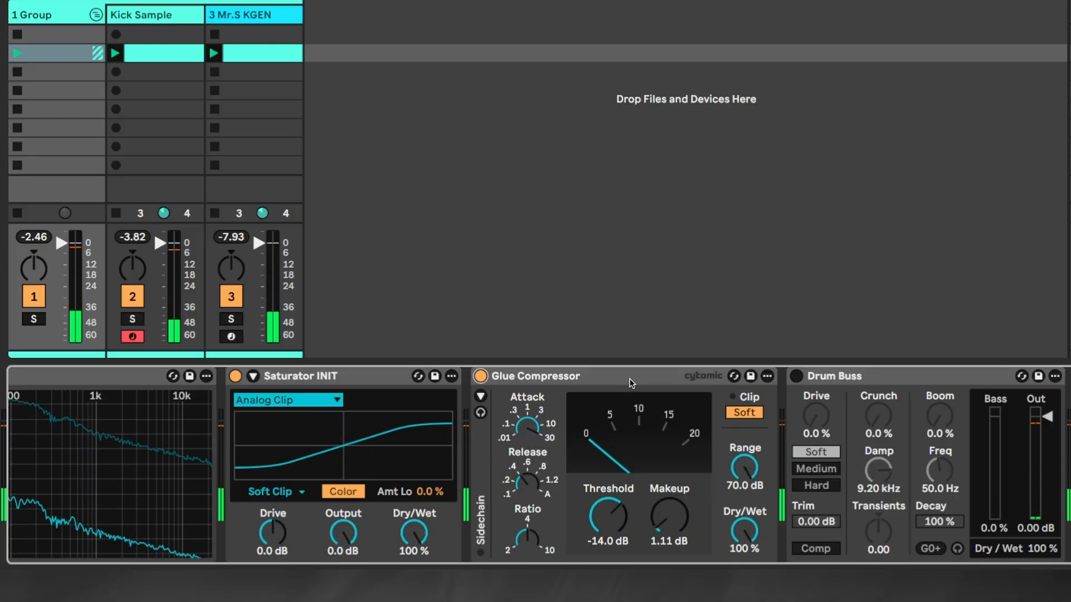
click(797, 377)
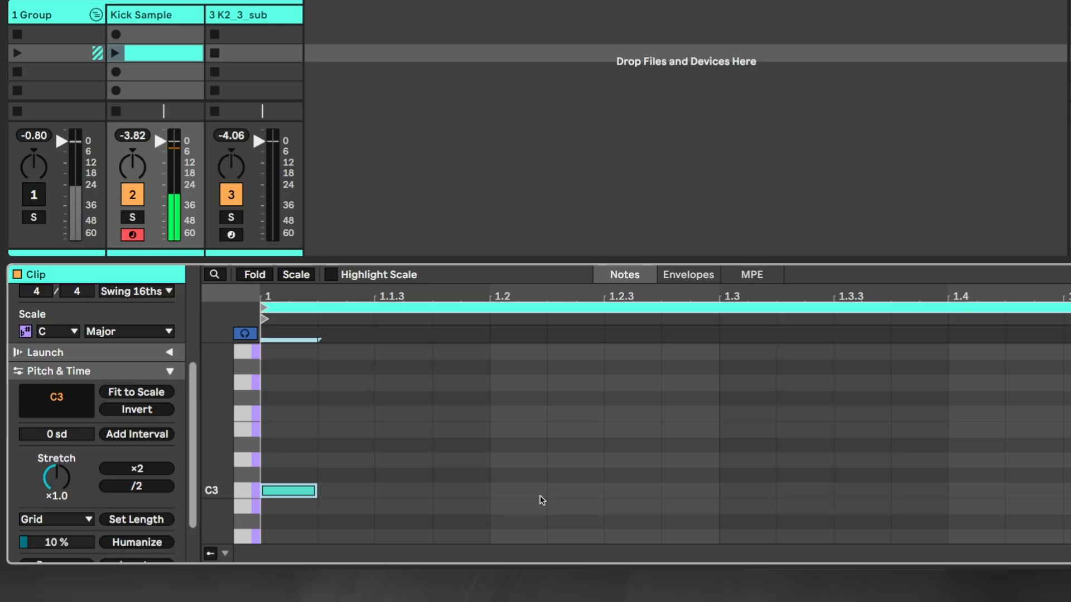
Add C3 notes at 1.2.3, 1.4 and 1.4.3 to the Kick Sample clip and play the pattern
double_click(623, 492)
double_click(969, 492)
double_click(1067, 491)
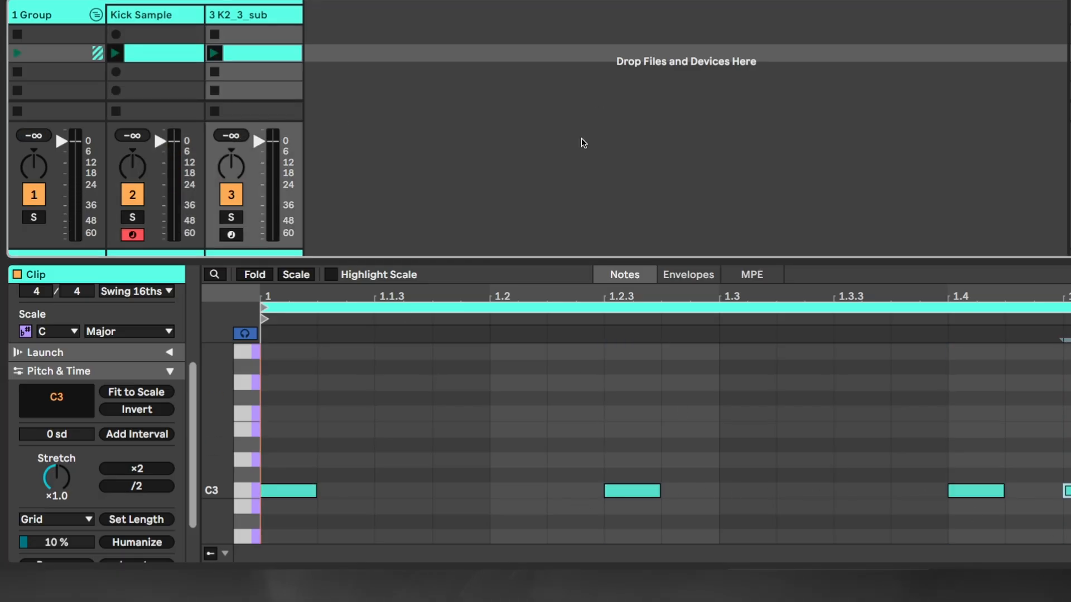
key(space)
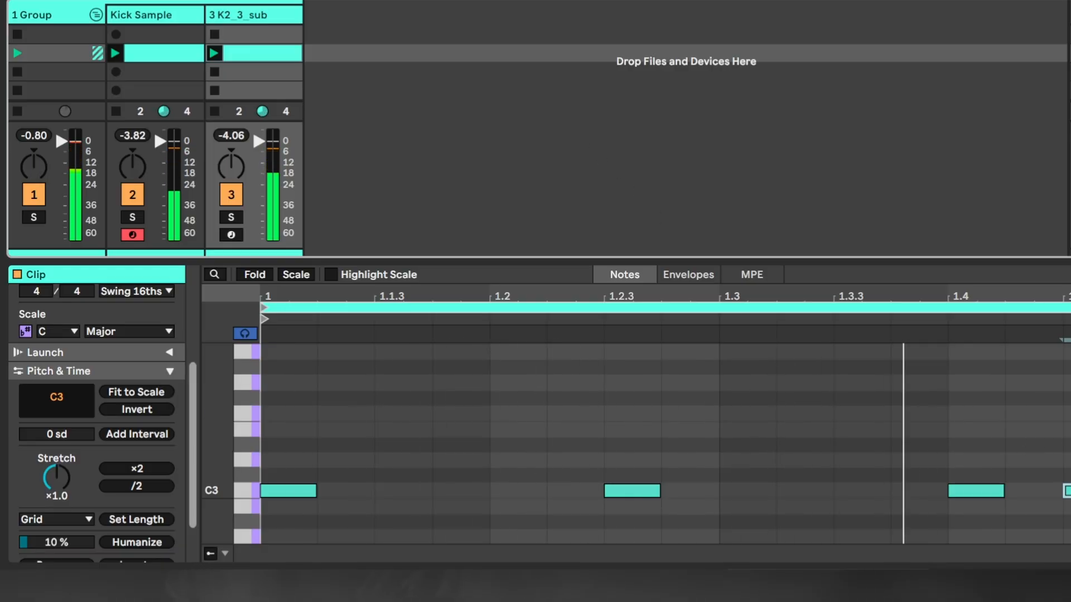
double_click(1067, 492)
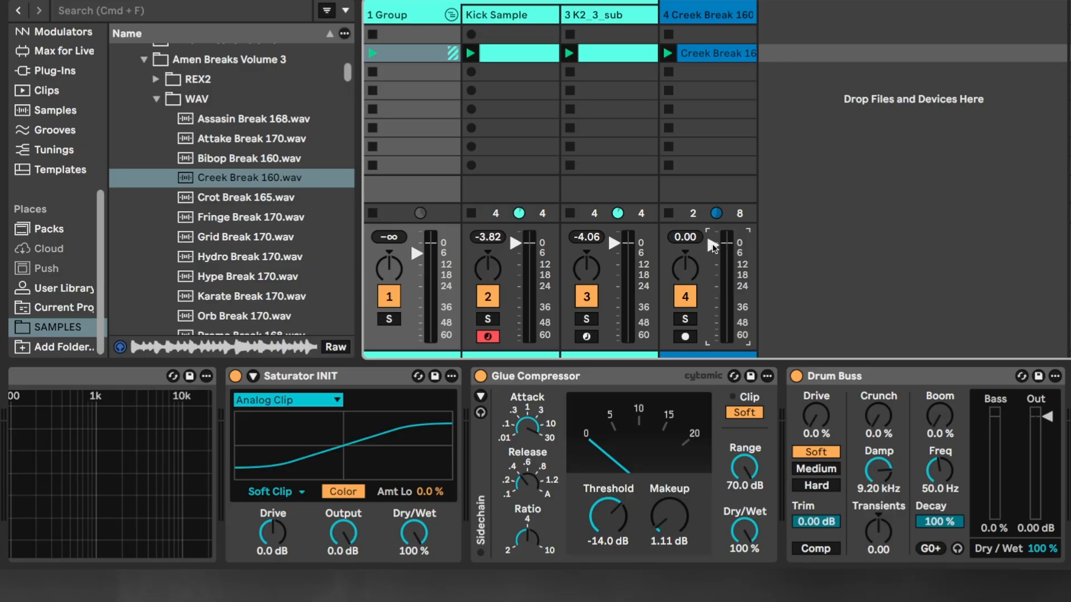
Play the Creek Break 160 drum break along with the kick and lower the break track's volume
key(space)
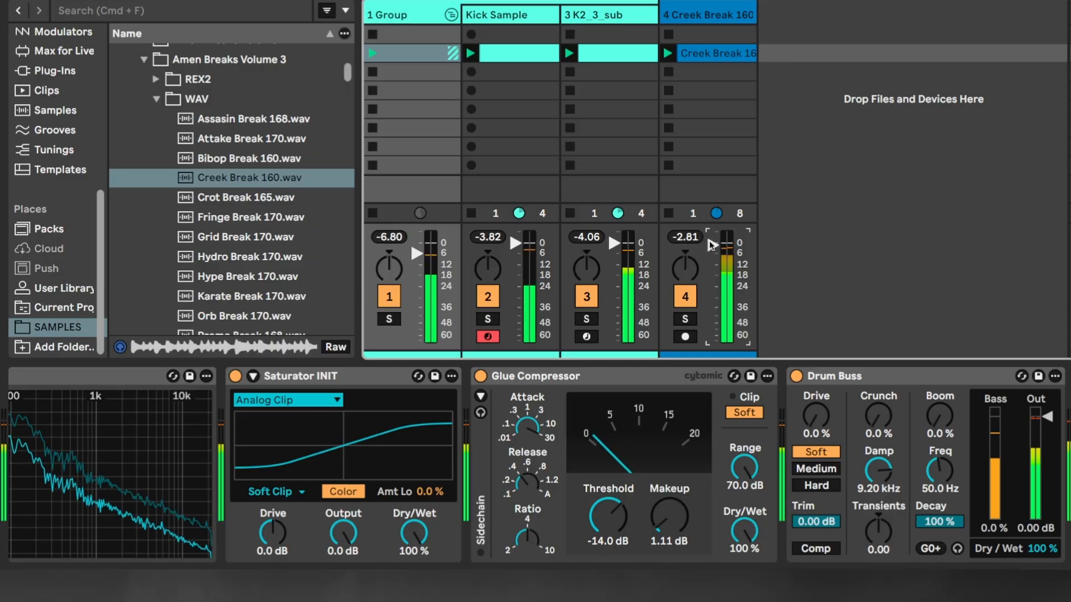
drag(714, 247, 714, 261)
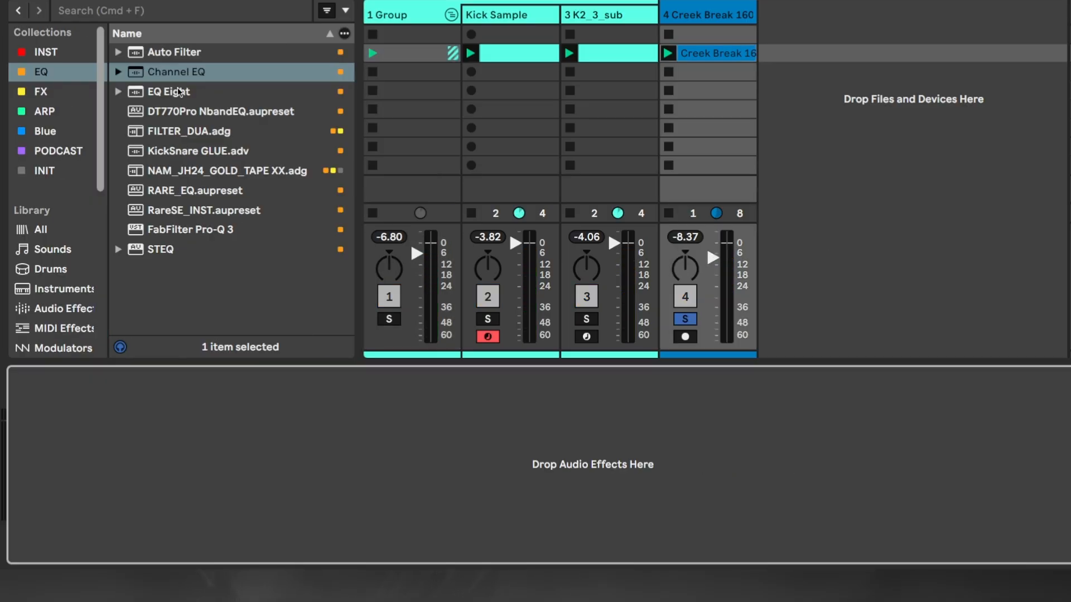
Add EQ Eight to the Creek Break track and enable its band 1 low cut at 166 Hz
double_click(169, 92)
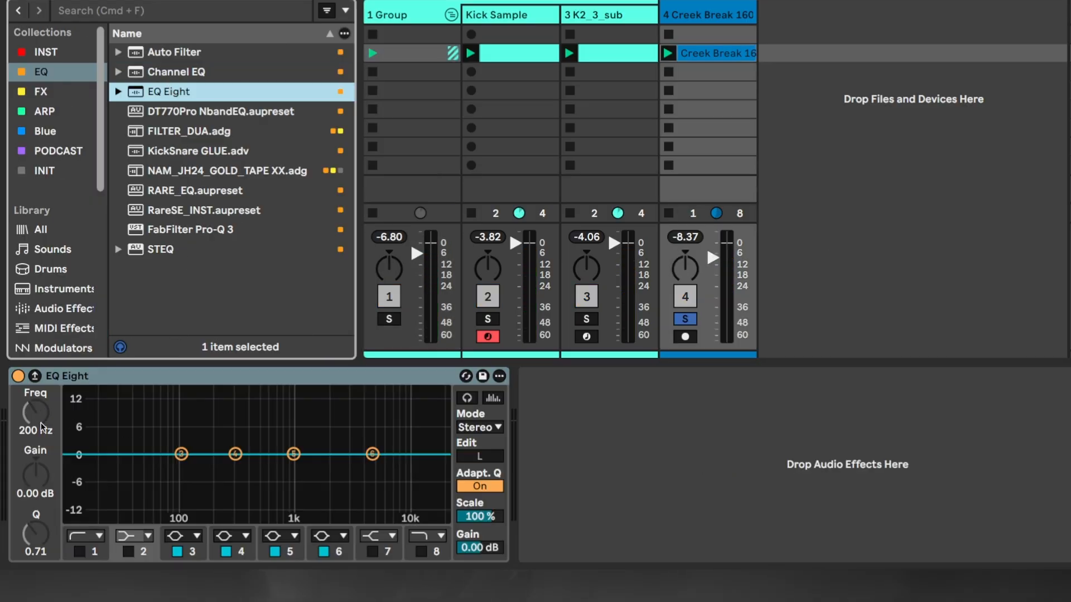
click(76, 551)
key(space)
drag(31, 414, 31, 360)
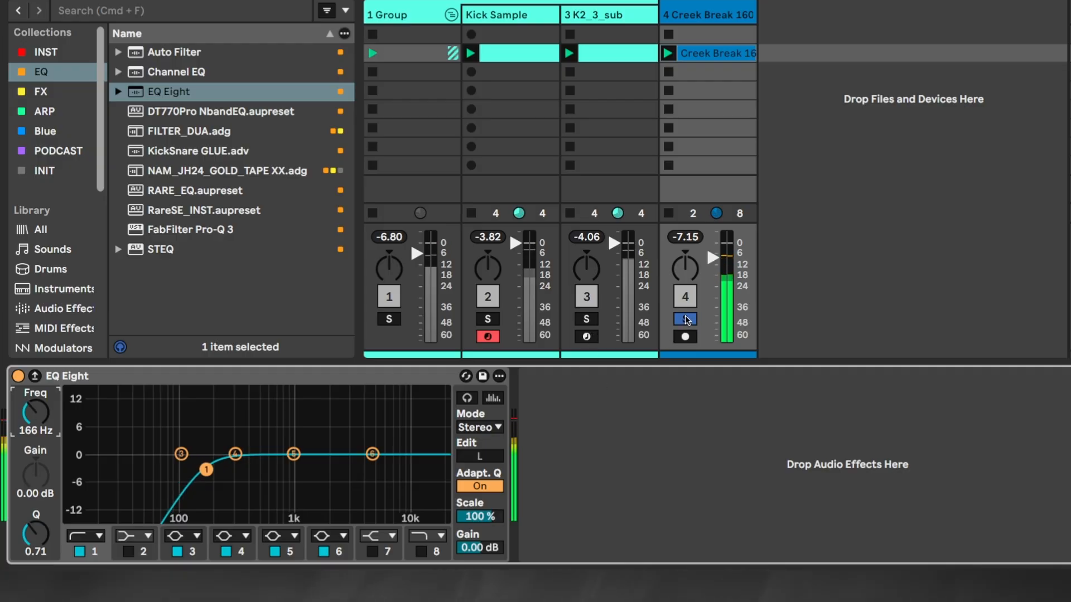
Unsolo the Creek Break track and mute the K2_3_sub track to hear the beat without the sub layer
click(909, 305)
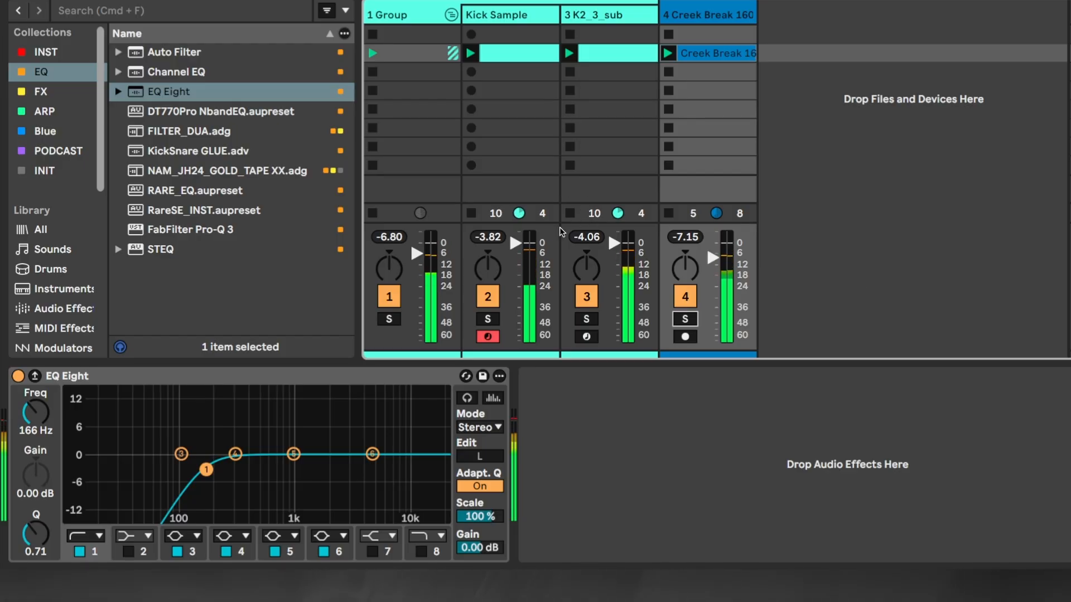
click(590, 299)
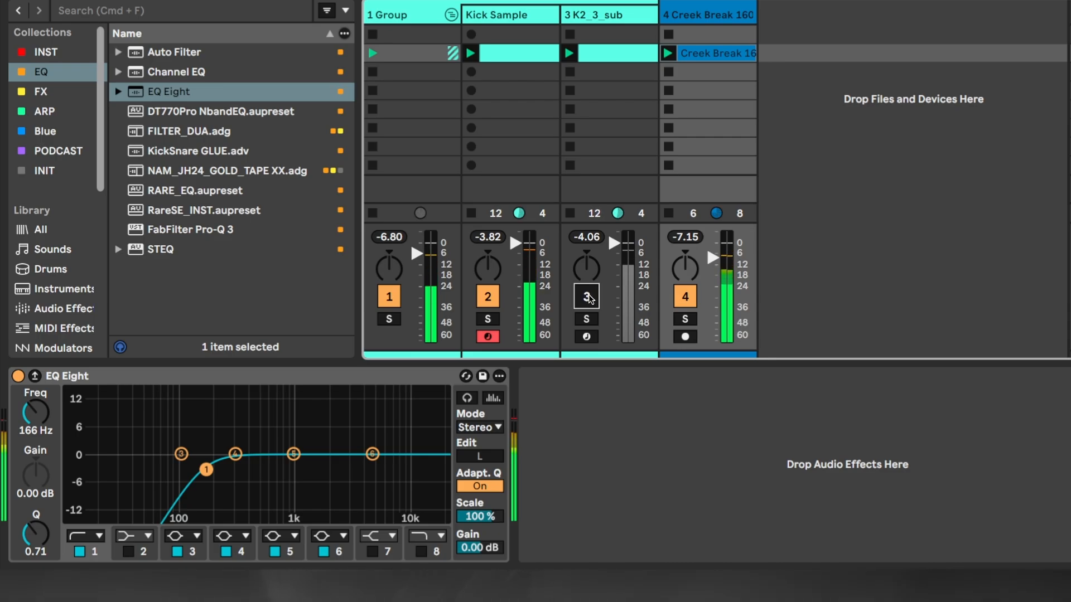
Unmute the K2_3_sub track and boost band 6 of the Creek Break track's EQ Eight by 3.35 dB at 5.74 kHz
click(590, 299)
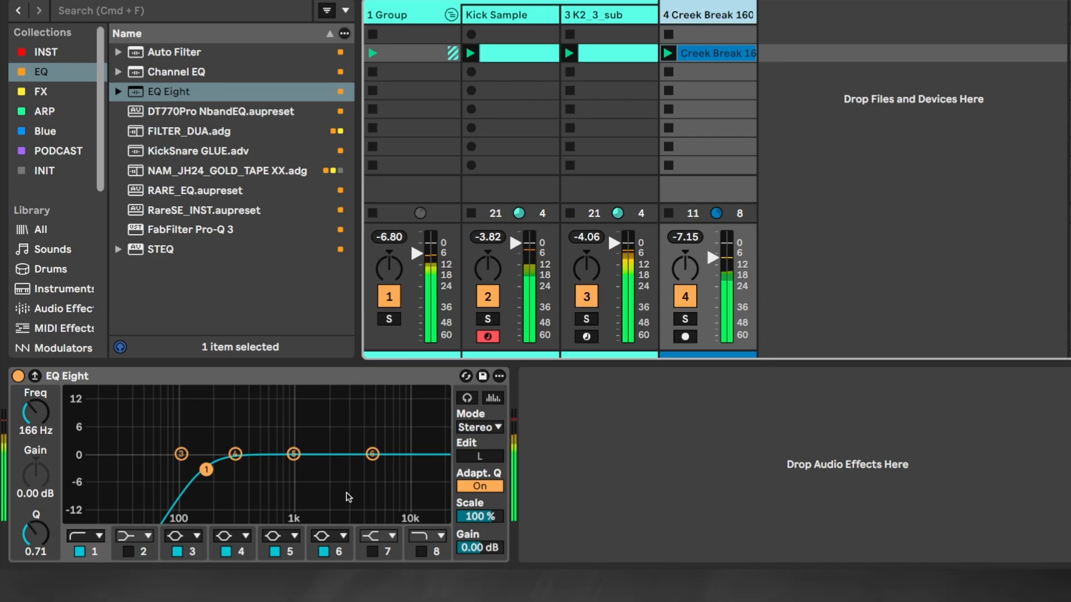
mouse_move(376, 459)
mouse_down()
mouse_move(348, 439)
mouse_move(378, 440)
mouse_up()
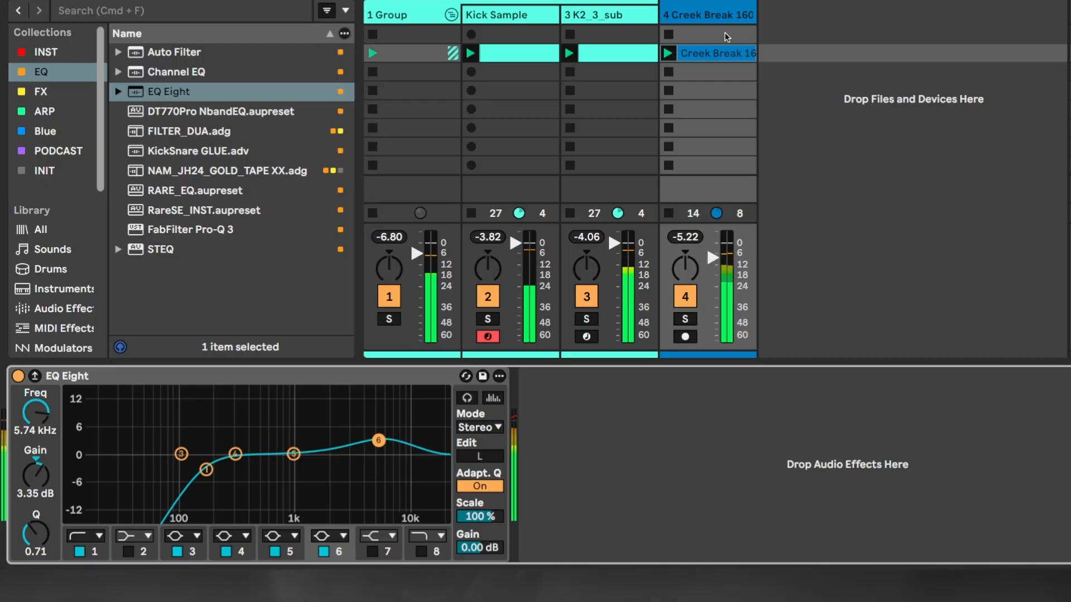
Open the Creek Break 160 clip's audio settings and adjust its pitch transposition while the beat plays
double_click(709, 54)
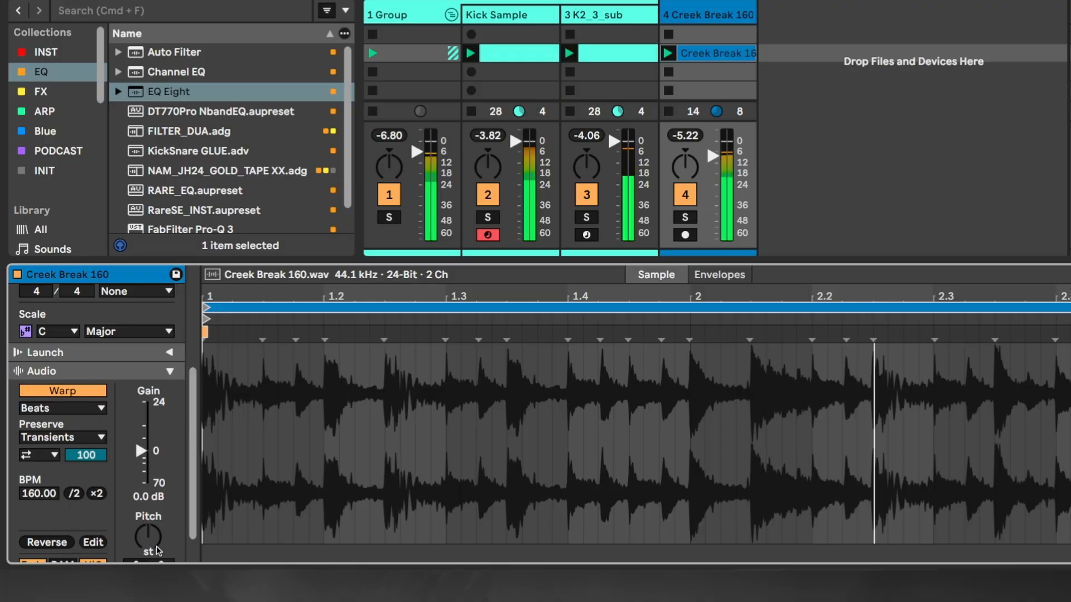
click(169, 371)
click(169, 294)
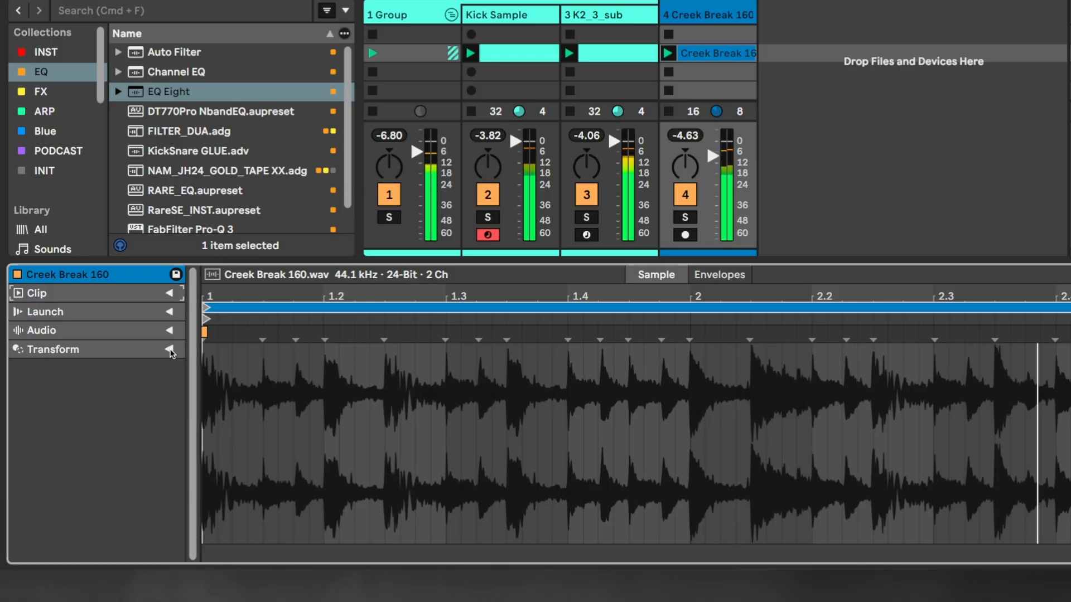
click(169, 331)
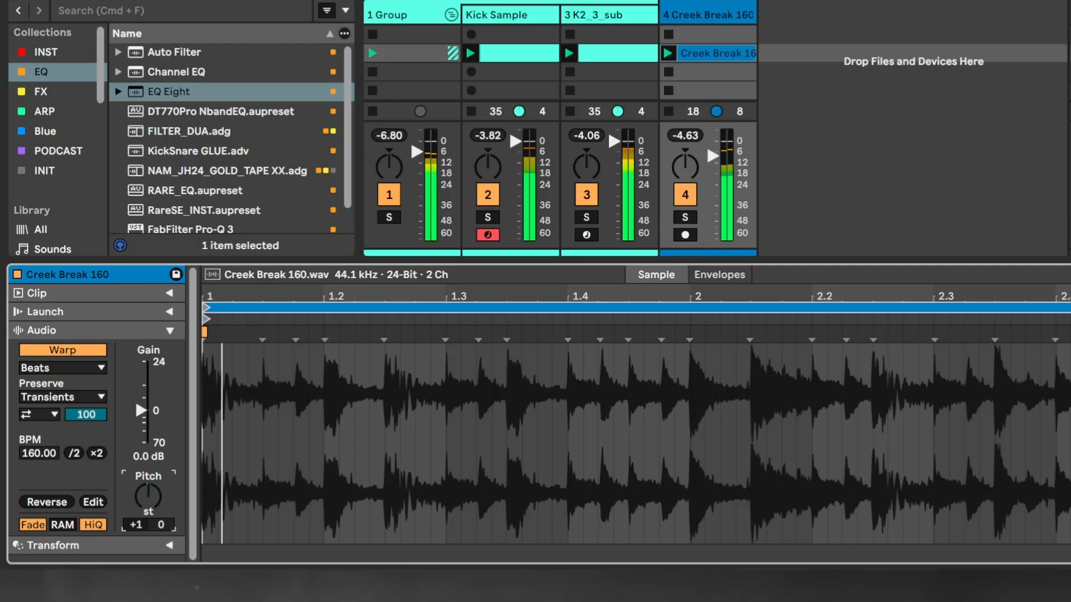
mouse_move(148, 495)
mouse_down()
mouse_move(148, 484)
mouse_move(148, 509)
mouse_up()
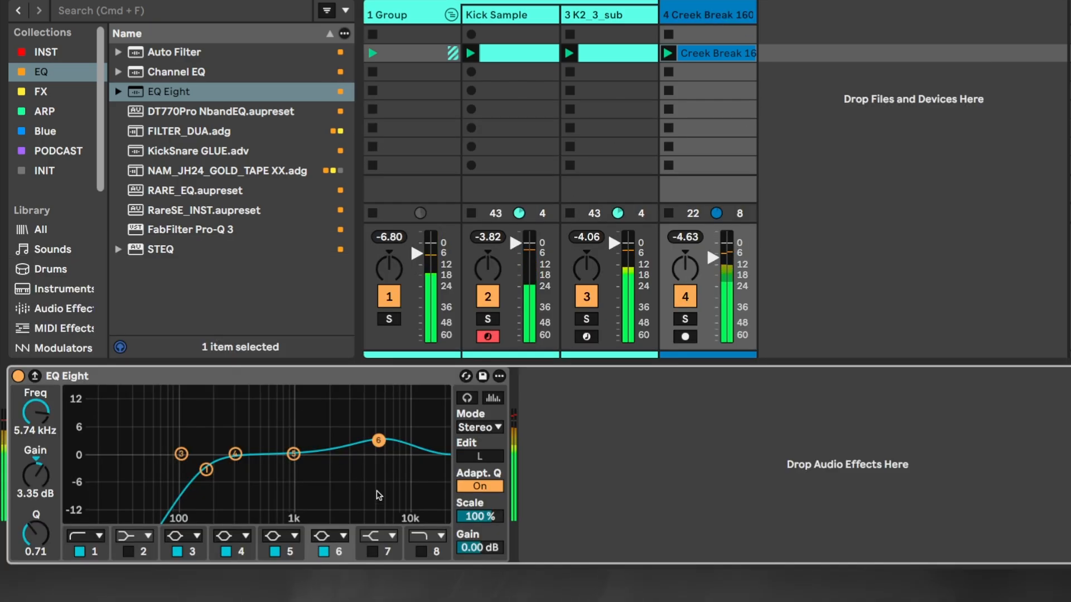
Enable the band 8 high cut in the Creek Break track's EQ Eight and set it to 15.0 kHz
click(421, 552)
mouse_move(439, 455)
mouse_down()
mouse_move(330, 478)
mouse_move(247, 480)
mouse_move(425, 466)
mouse_up()
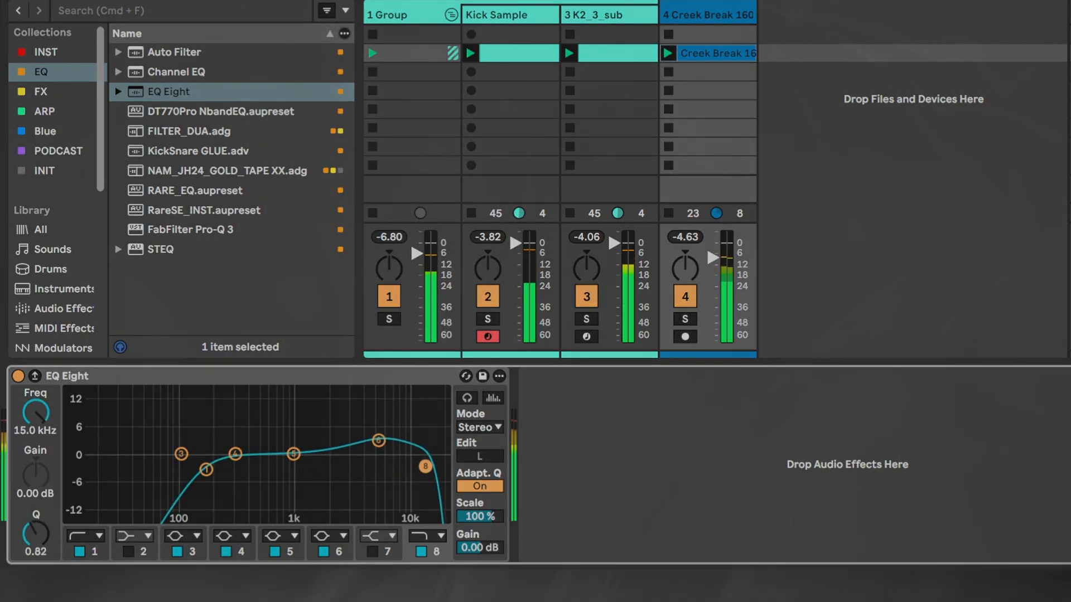